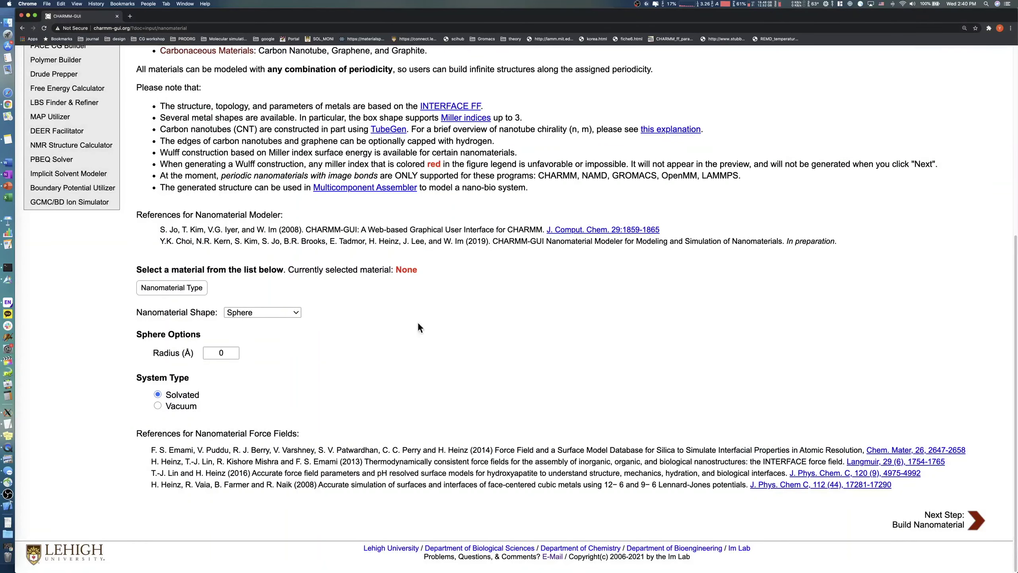
Pick Cement Minerals > Tricalcium Silicate as the nanomaterial and leave the shape as Box
click(171, 287)
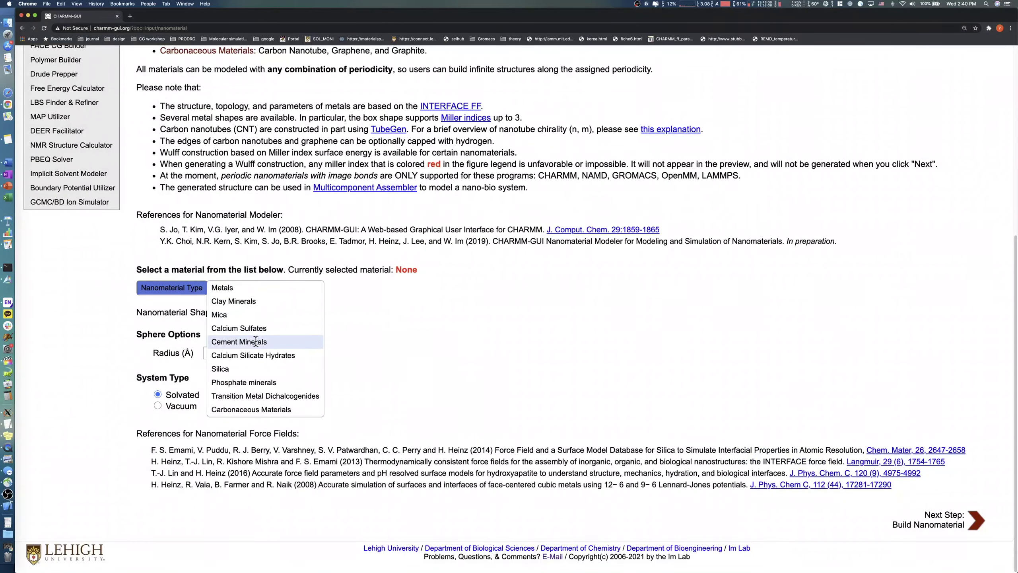
mouse_move(256, 341)
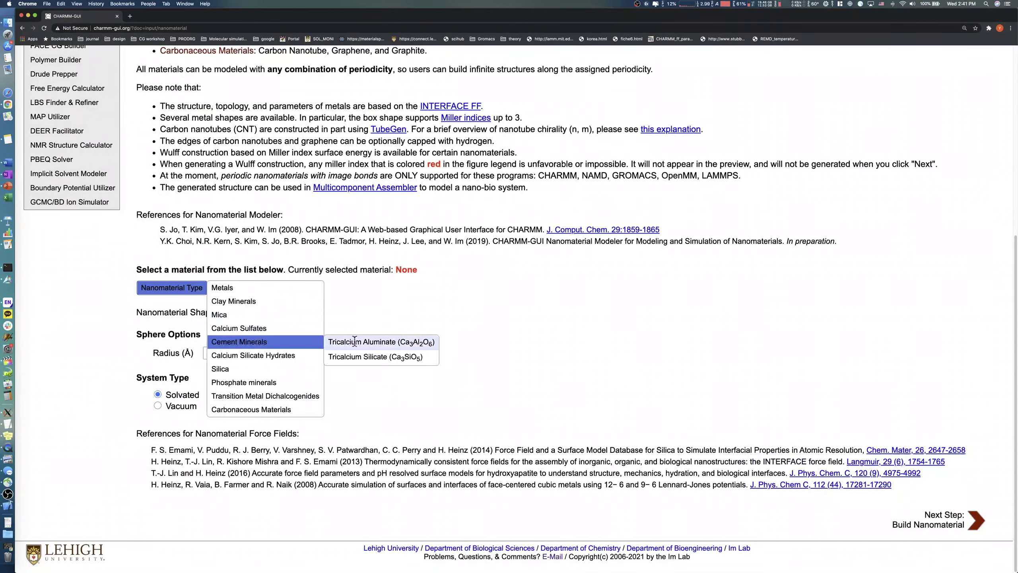
click(387, 356)
scroll(386, 349, down, 3)
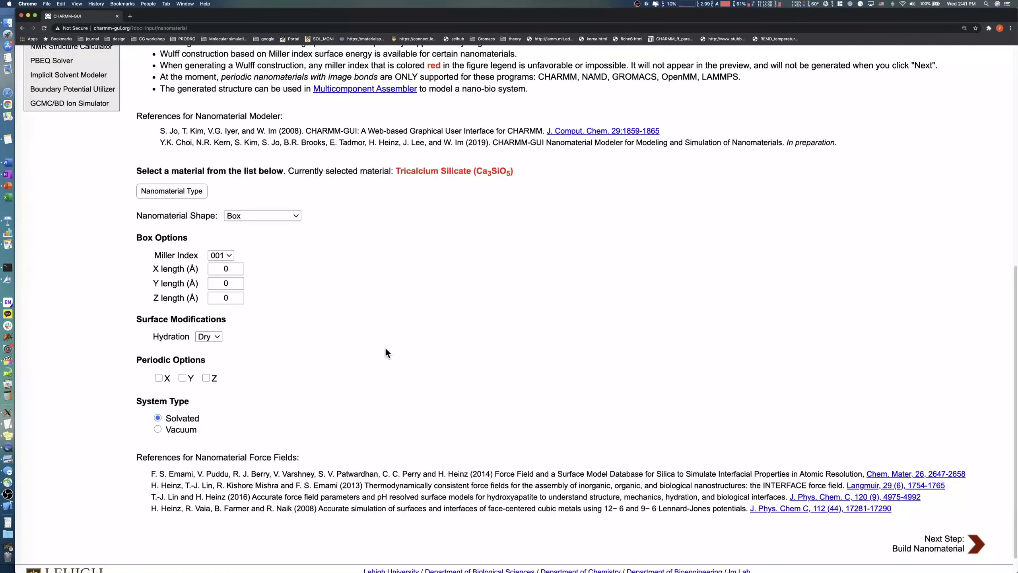
click(296, 216)
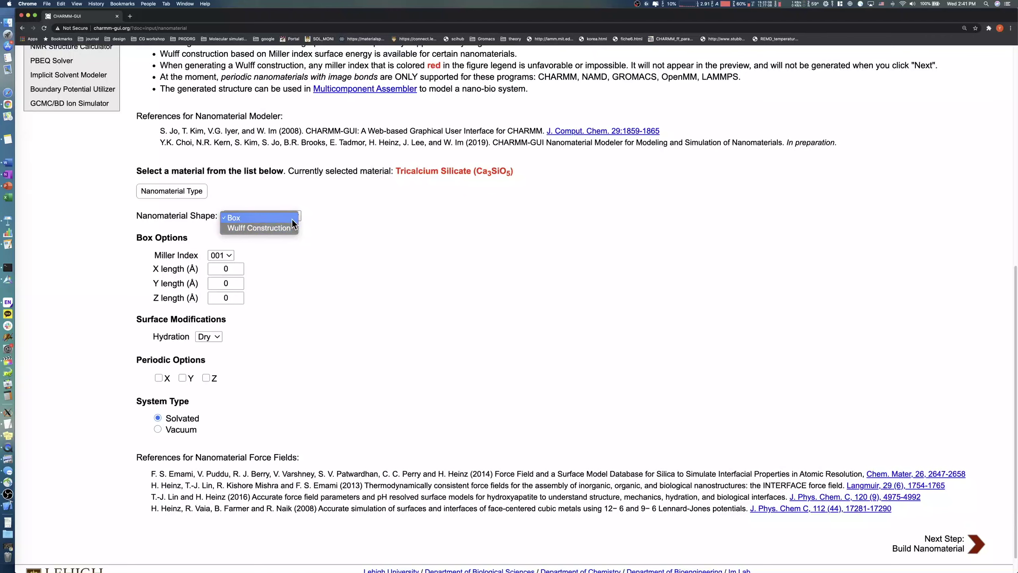
click(293, 220)
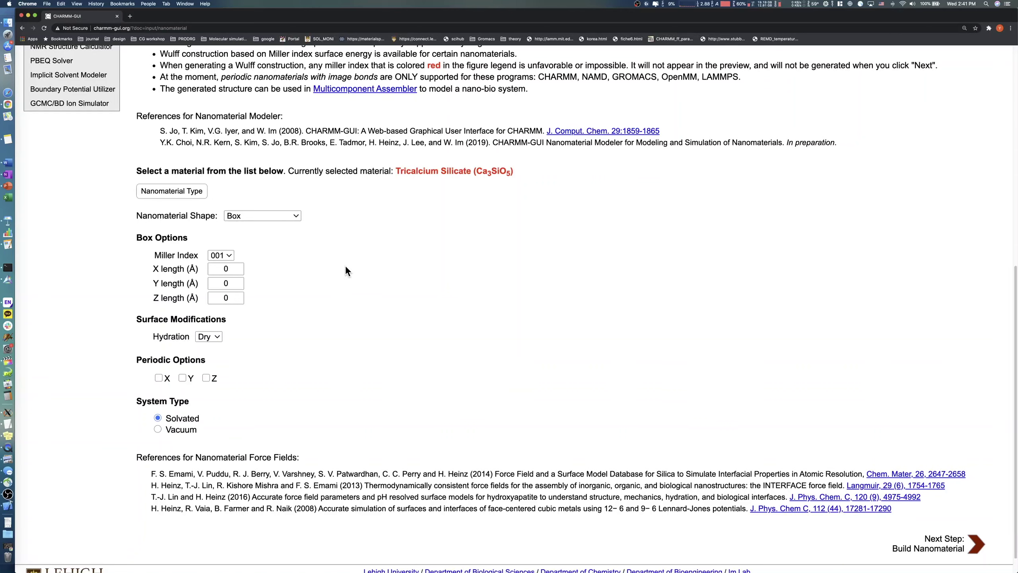
Keep Miller index 001 and enter box lengths X 50, Y 50, Z 30 Å
click(230, 253)
click(221, 257)
click(222, 269)
text(5)
click(222, 283)
text(5)
click(223, 297)
text(3)
click(312, 340)
Set the slab hydration to Wet
click(218, 338)
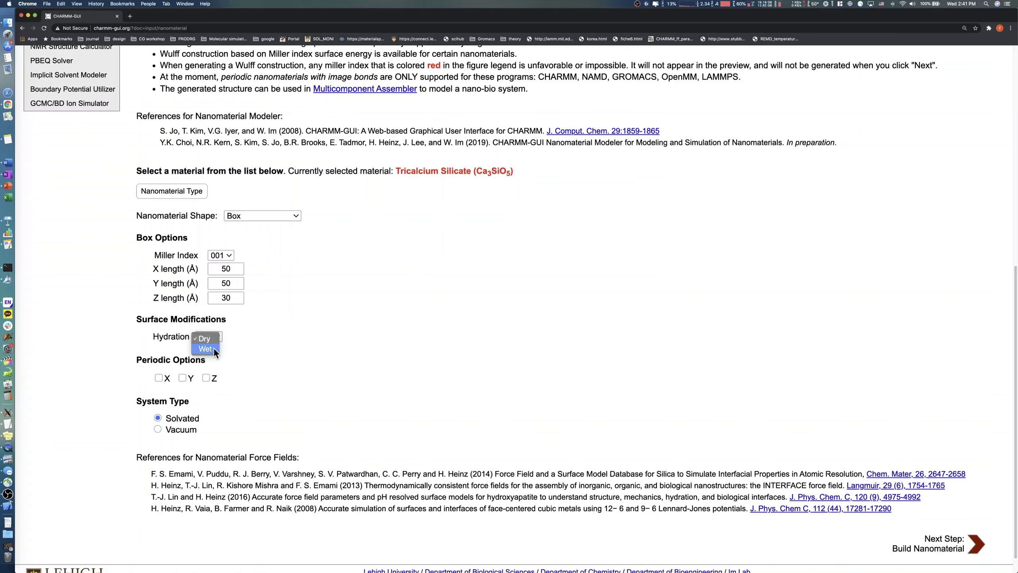
click(204, 348)
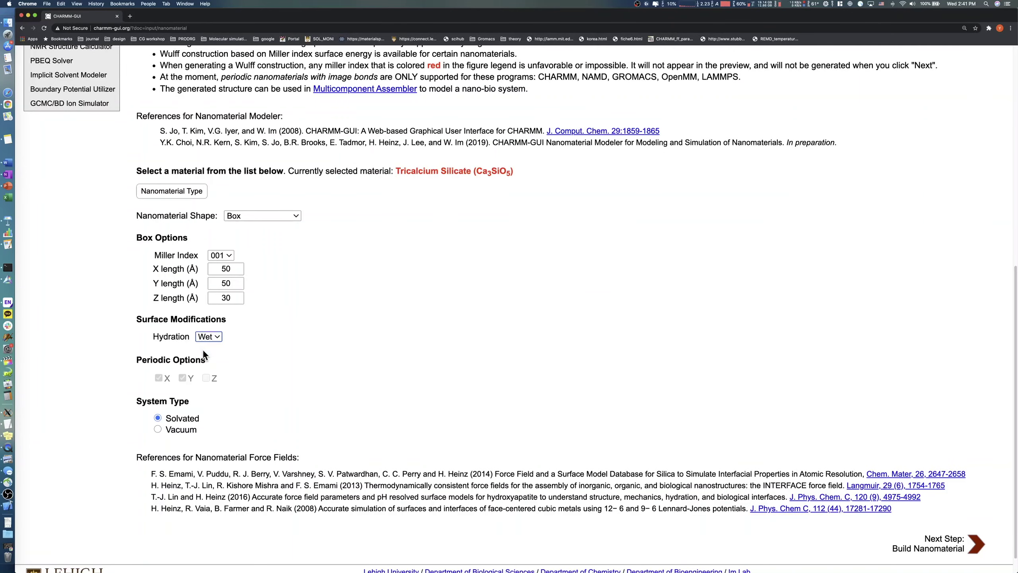
scroll(290, 354, down, 1)
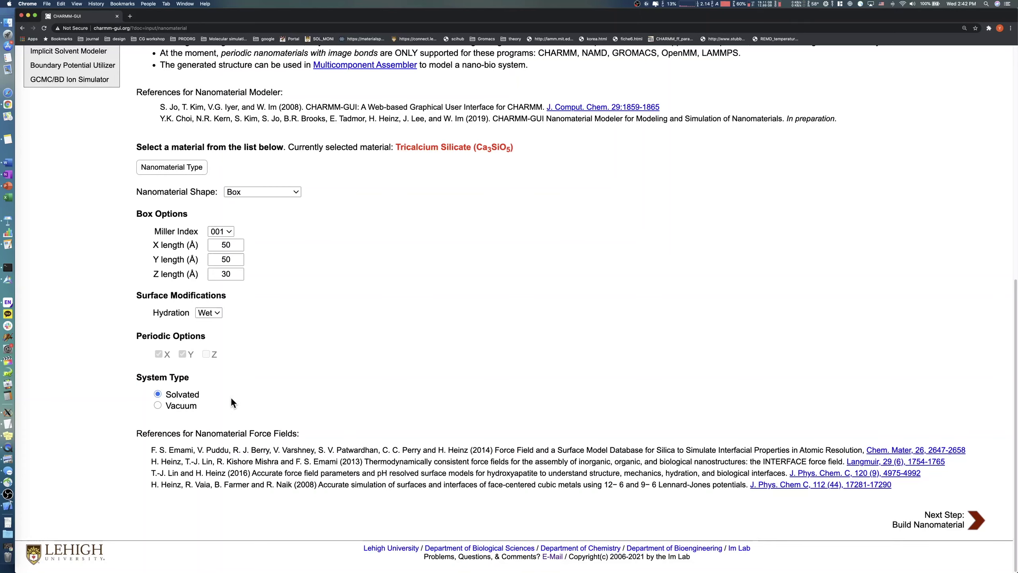
Build the tricalcium silicate slab and rotate it in the structure preview before closing it
click(936, 529)
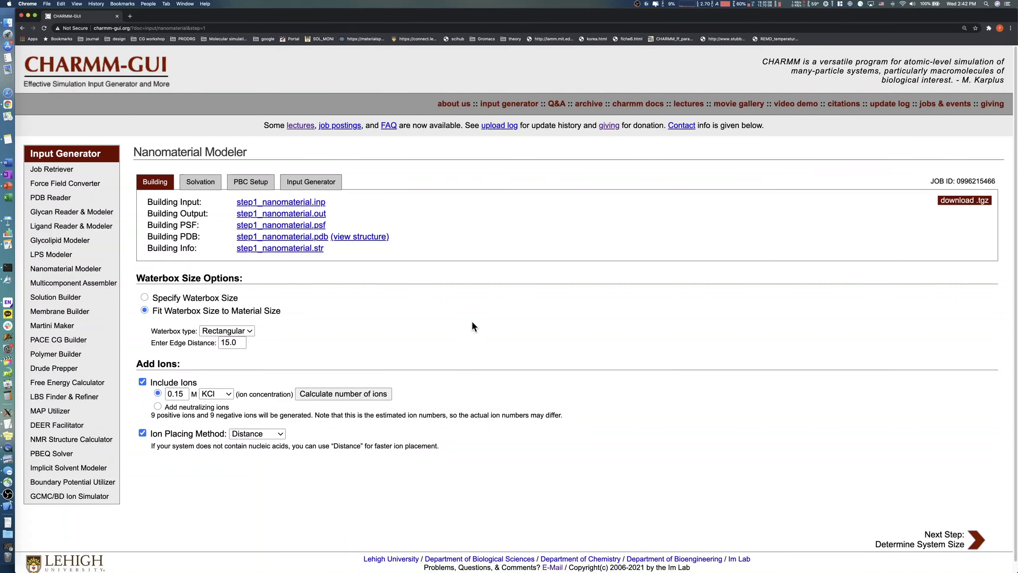
click(369, 237)
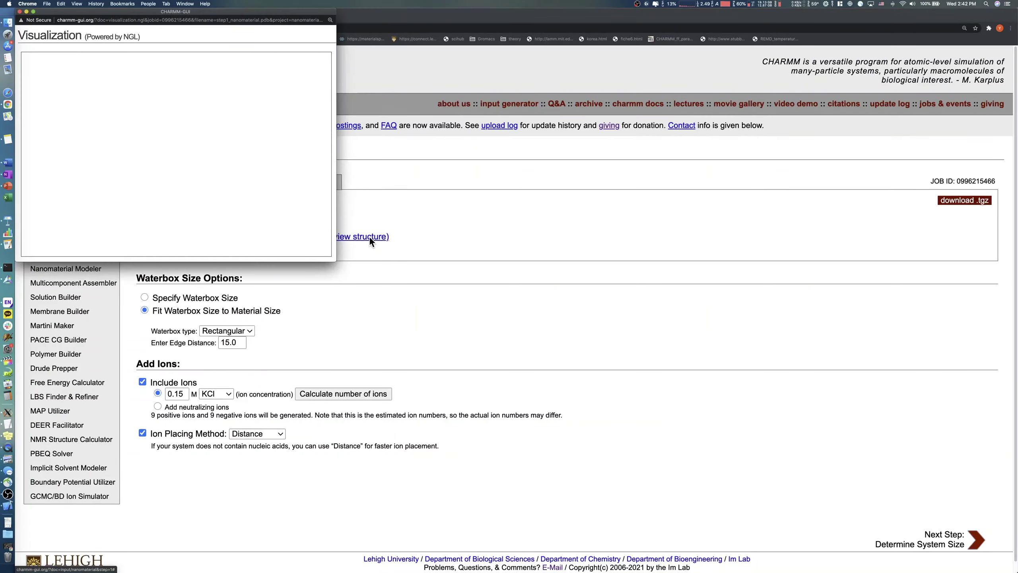
drag(202, 234, 281, 177)
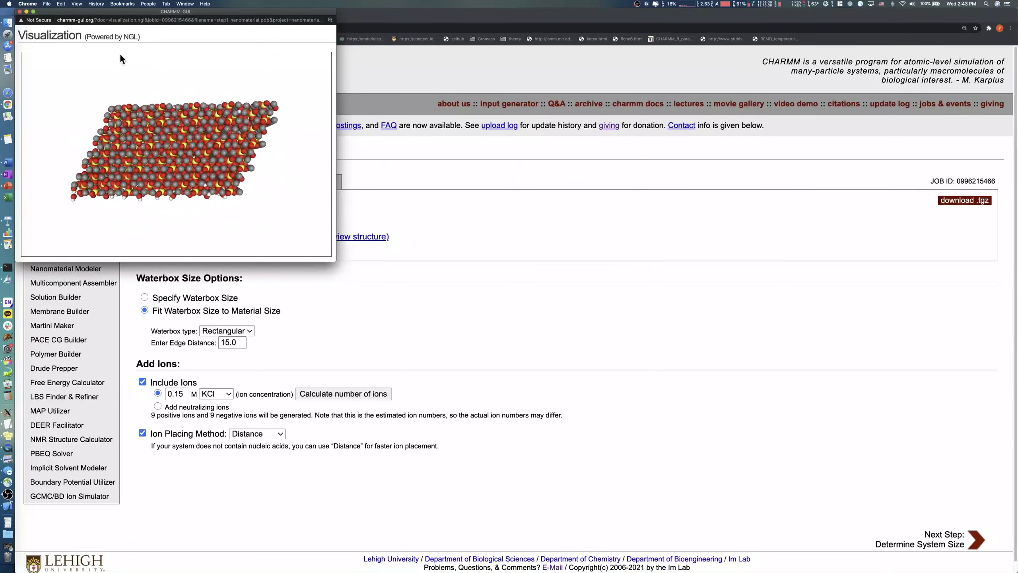
click(19, 11)
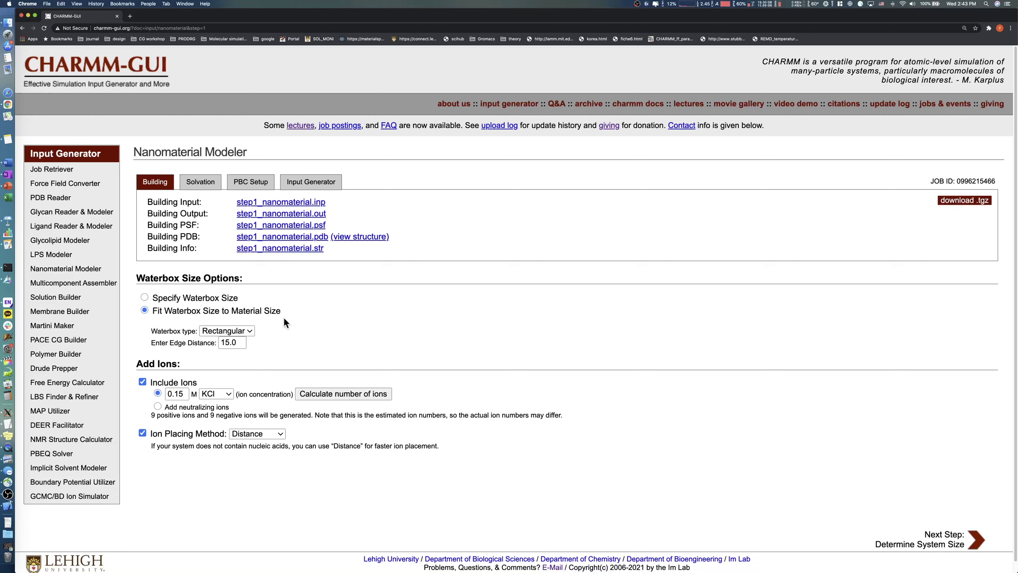
Fit the waterbox to the material size with a 20.0 Å edge distance
click(145, 297)
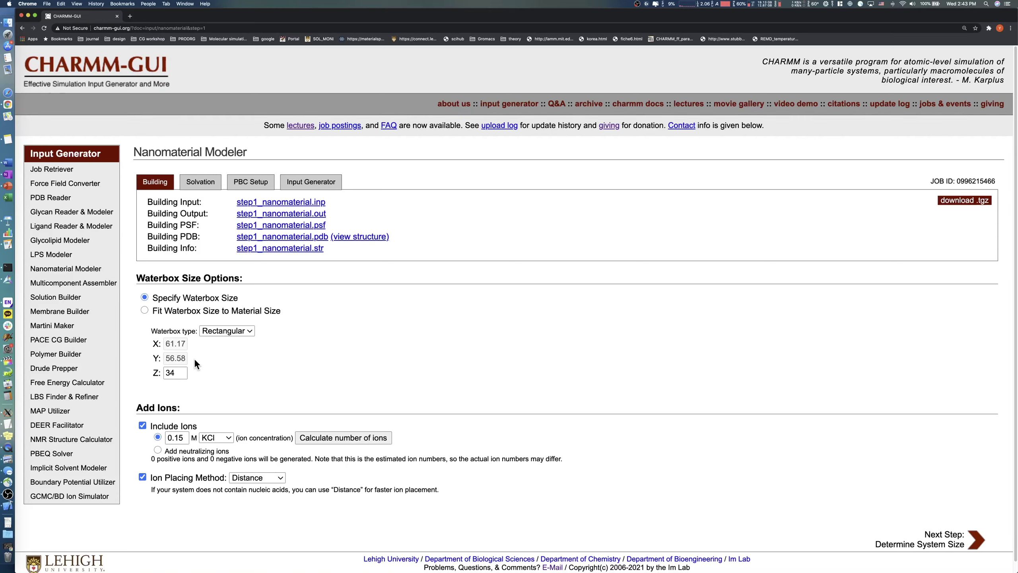
click(144, 310)
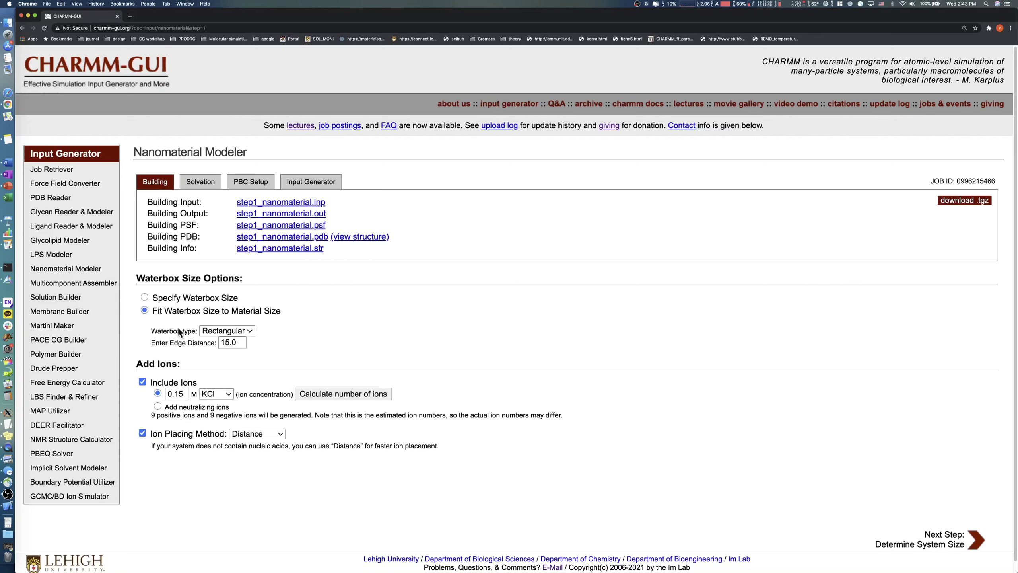
click(229, 344)
key(BackSpace)
key(BackSpace)
text(20)
click(278, 349)
Choose NaCl as the ion type and recalculate the number of ions
scroll(278, 352, down, 1)
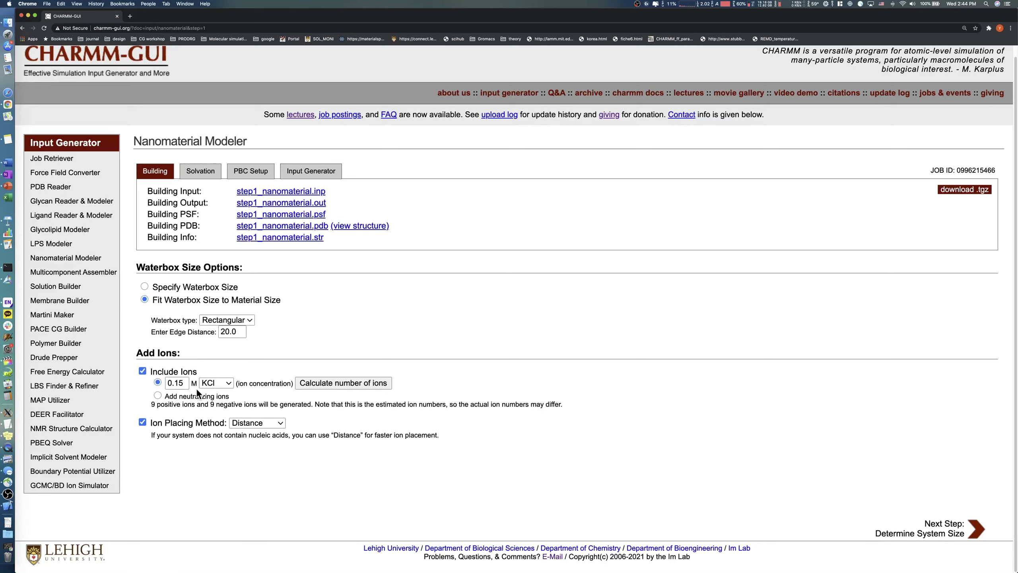
click(227, 381)
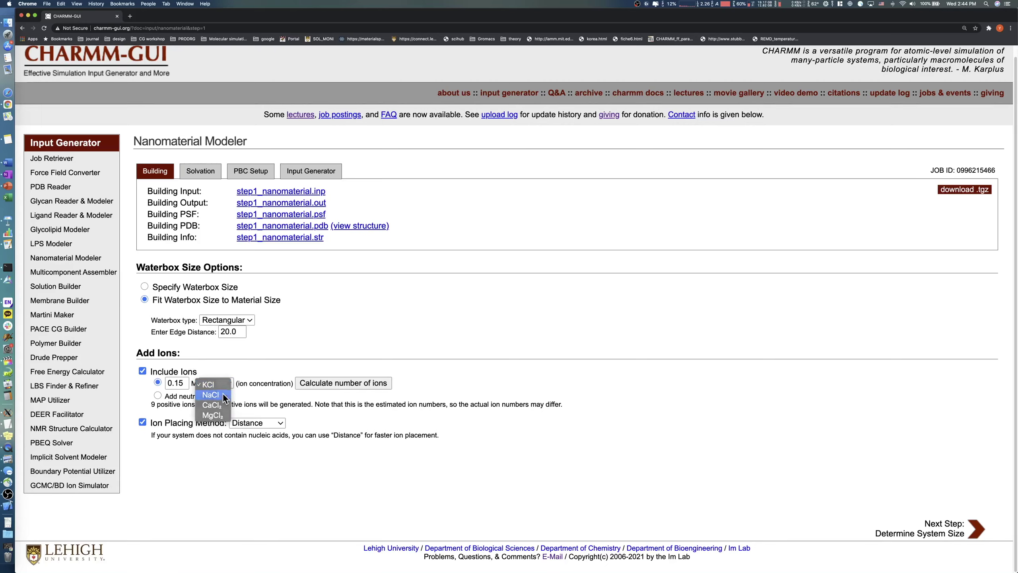
click(224, 390)
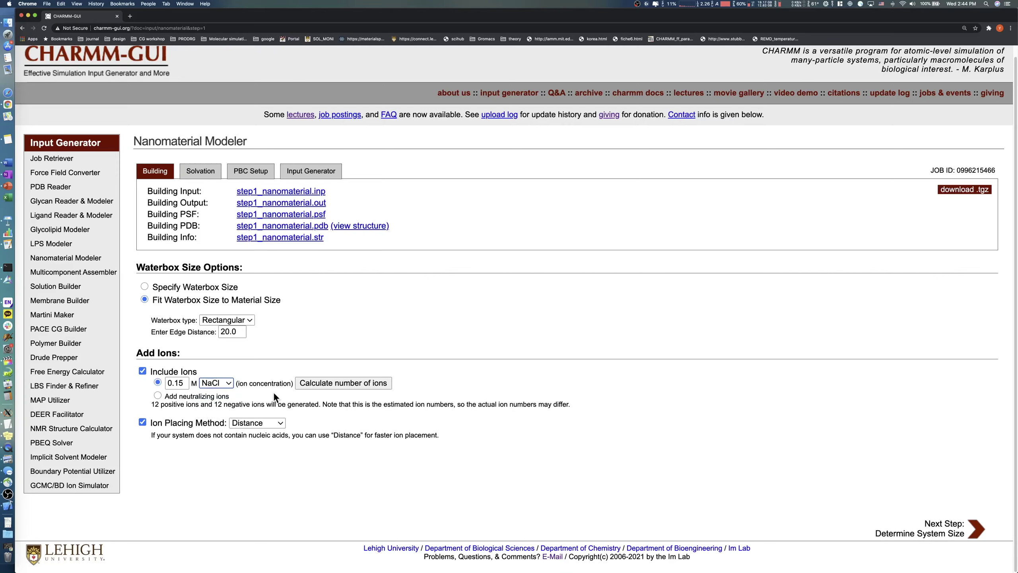
click(273, 391)
click(332, 383)
Run the system-size step and rotate the solvated slab in the structure preview
click(917, 533)
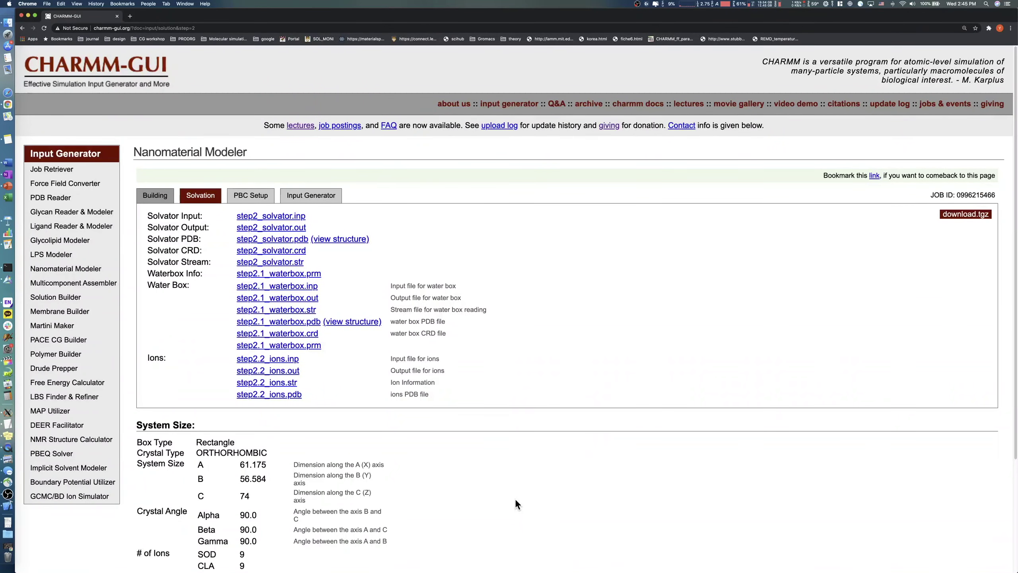
scroll(515, 499, down, 2)
click(341, 207)
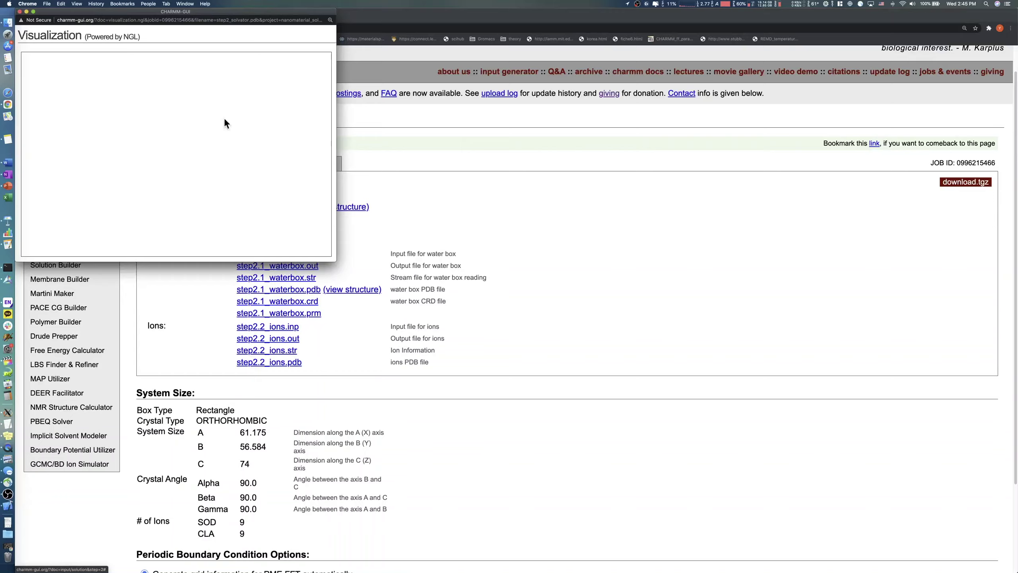
drag(197, 226, 285, 199)
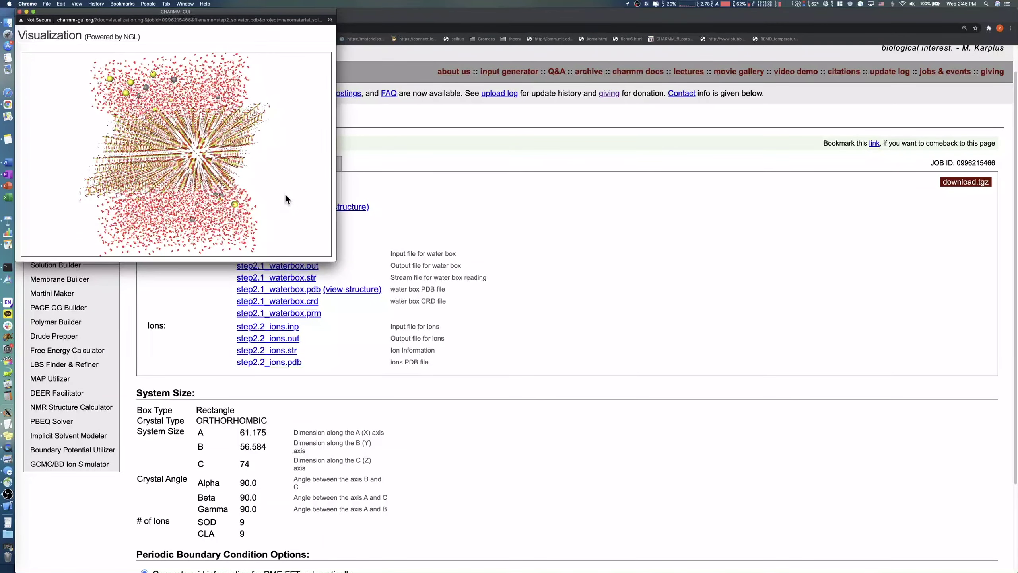
click(19, 12)
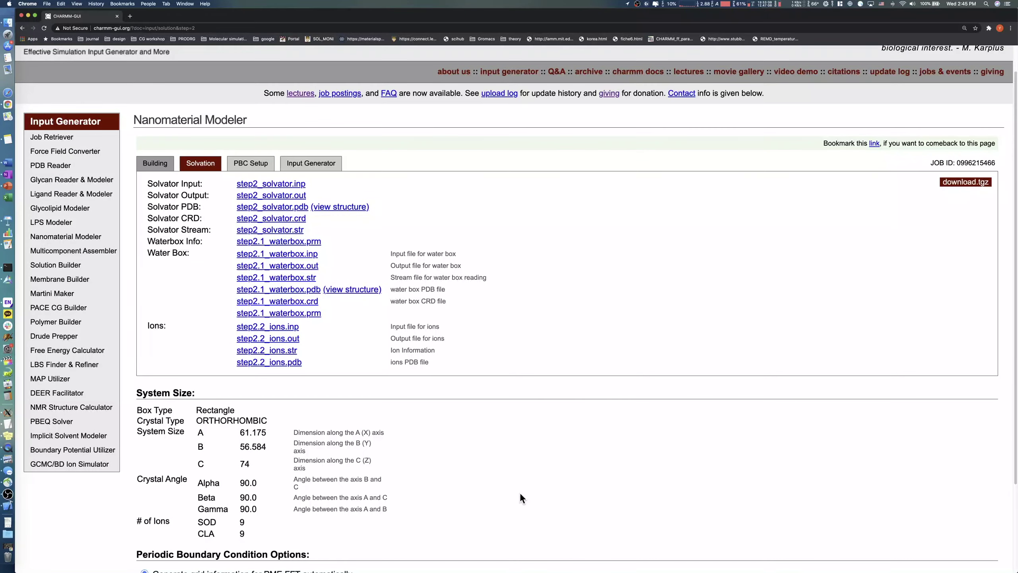
scroll(522, 495, down, 5)
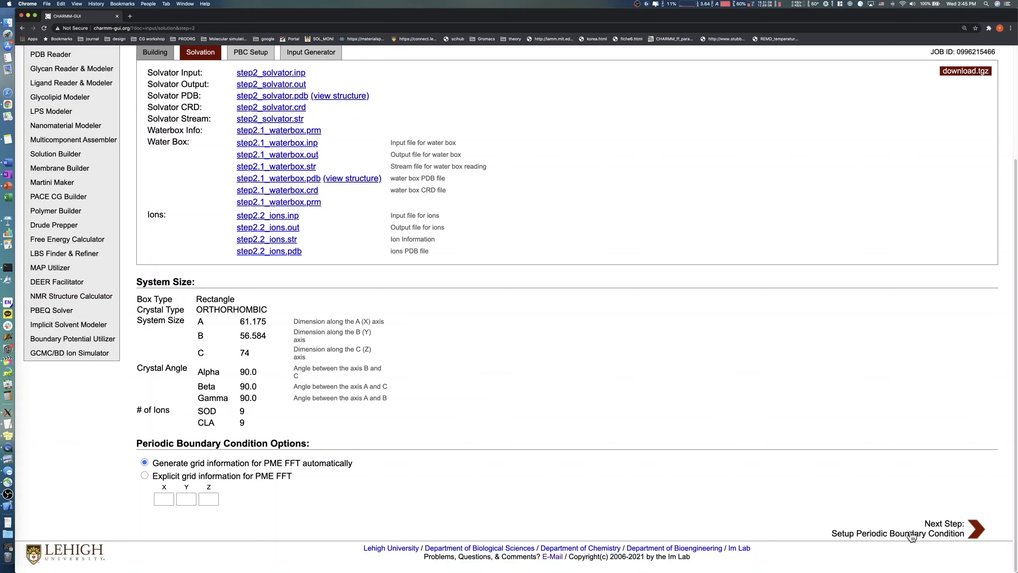
Proceed through periodic boundary setup to generate NAMD and GROMACS equilibration and production inputs
click(935, 533)
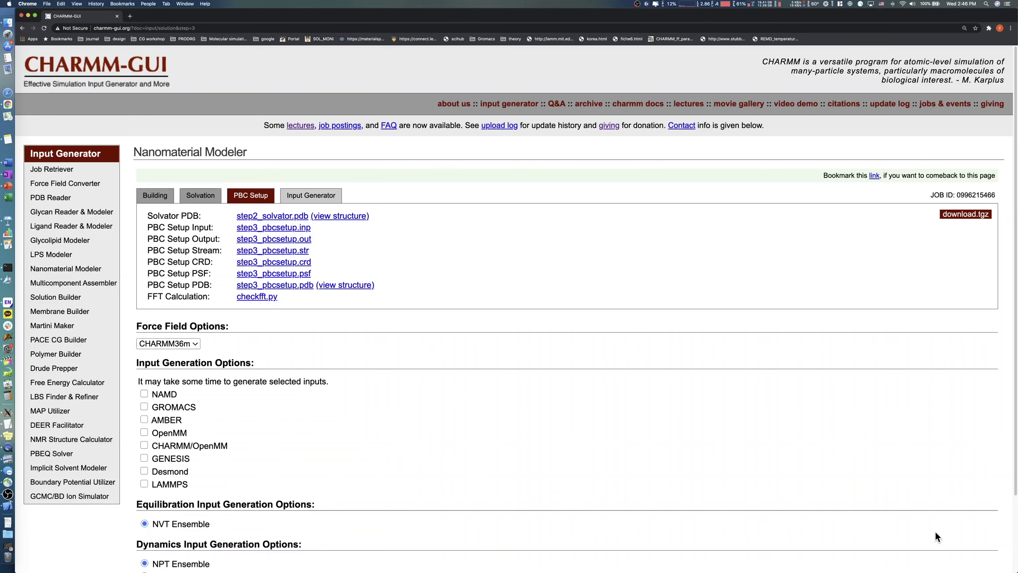
scroll(576, 419, down, 5)
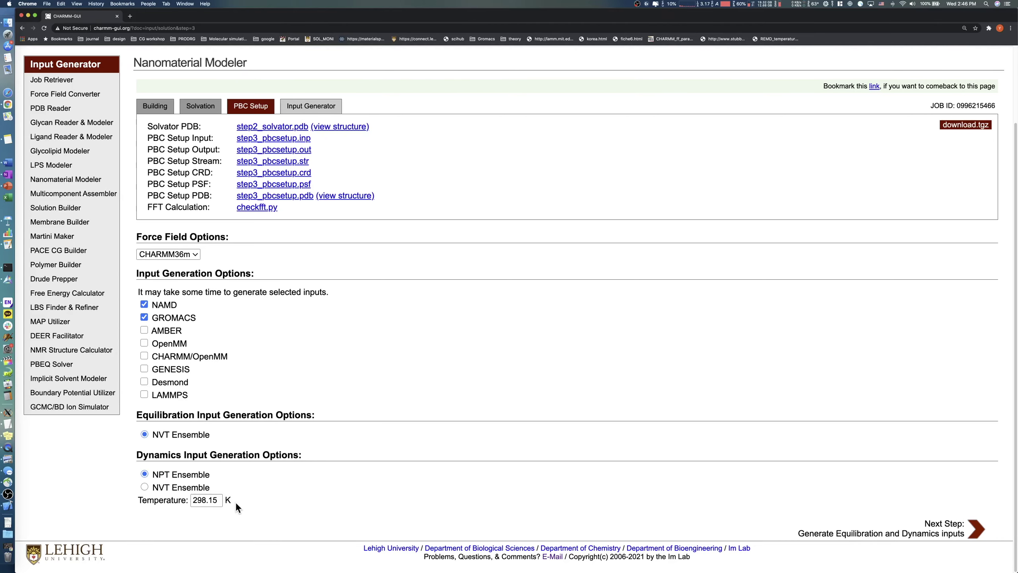
click(951, 530)
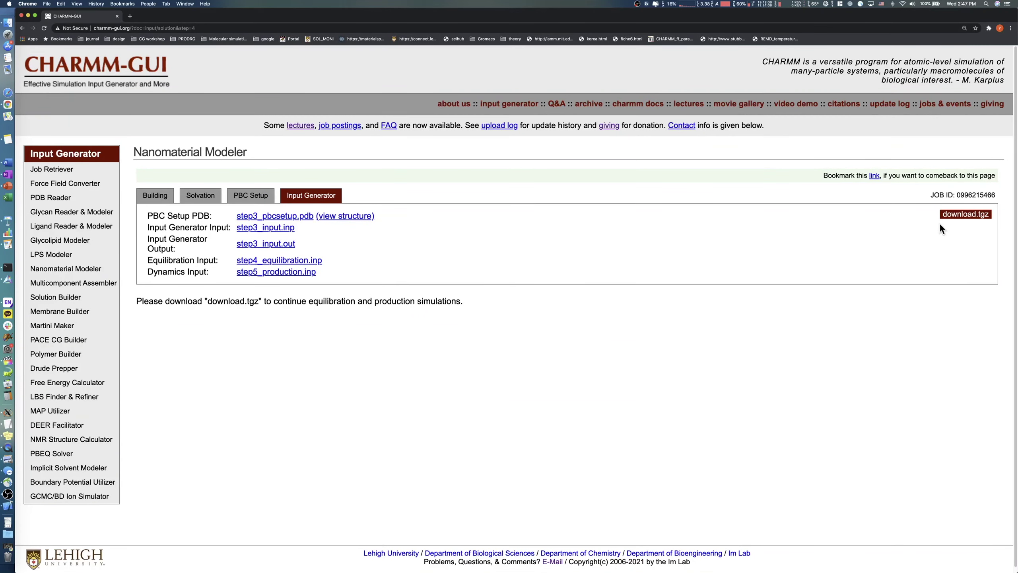
Save download.tgz as charmm-gui.tgz and open it from the download bar
click(970, 219)
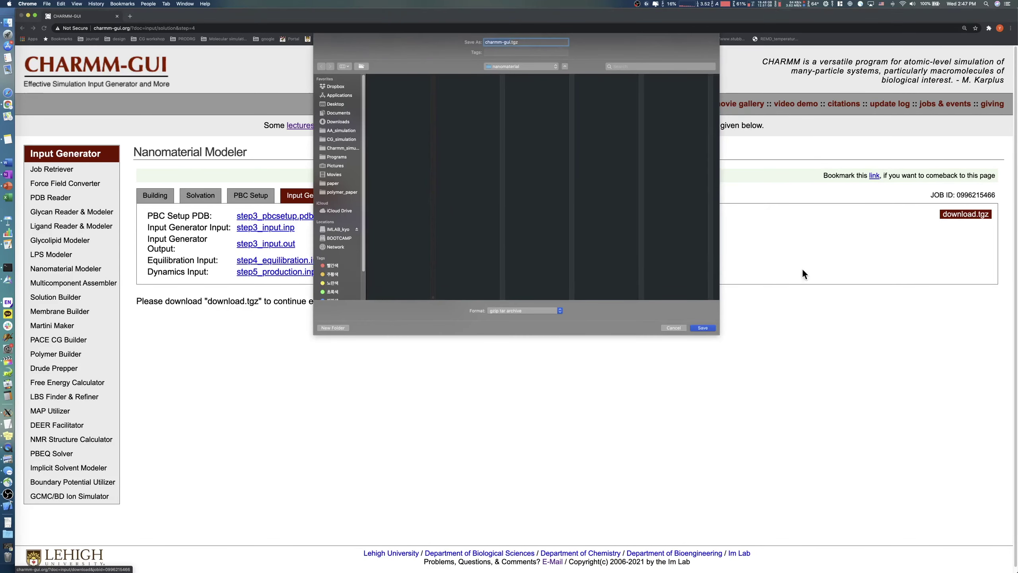
click(704, 328)
click(38, 569)
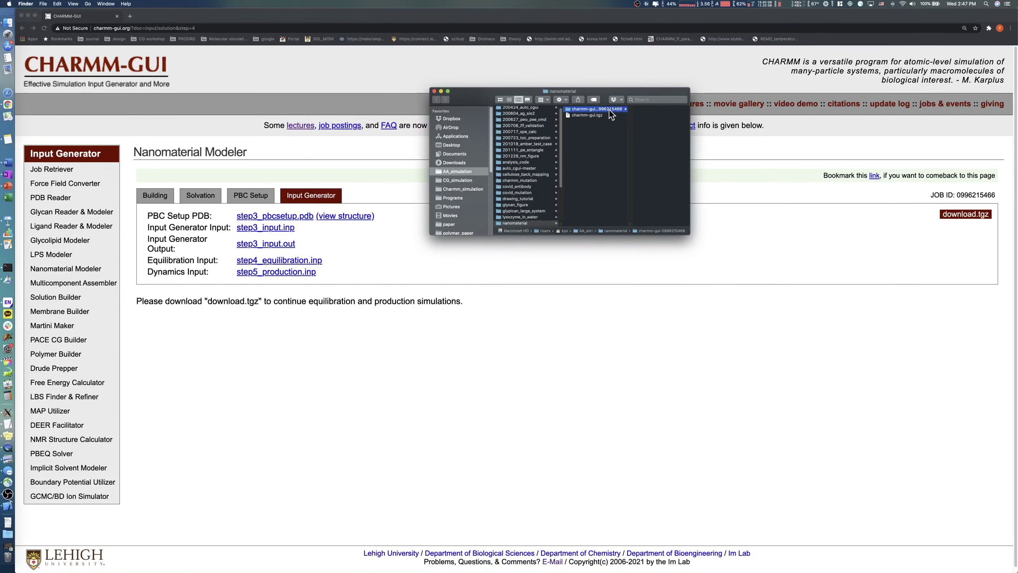
Open the extracted charmm-gui folder and enlarge the Finder window to list its files
click(609, 110)
drag(690, 235, 687, 271)
scroll(688, 272, up, 5)
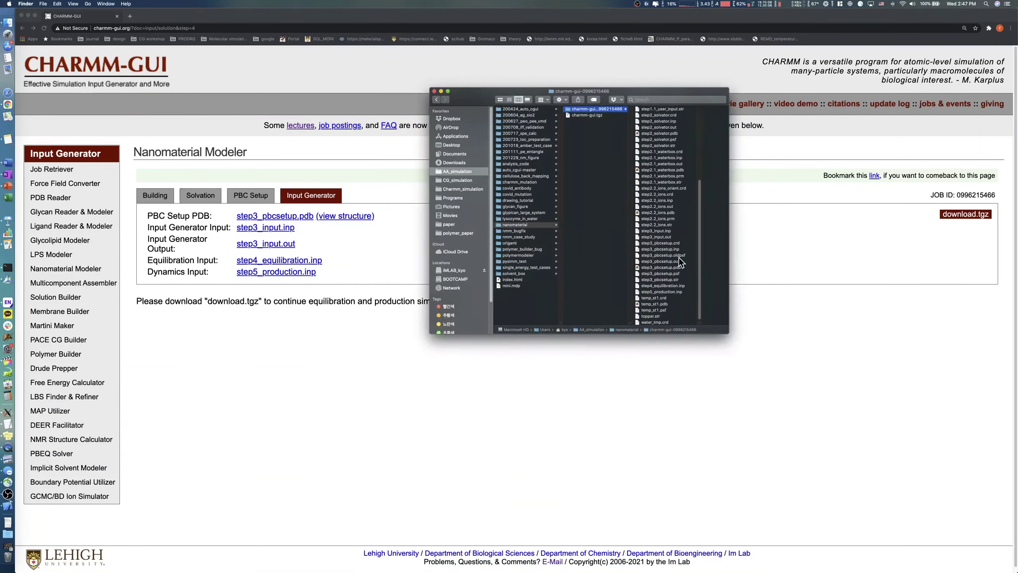